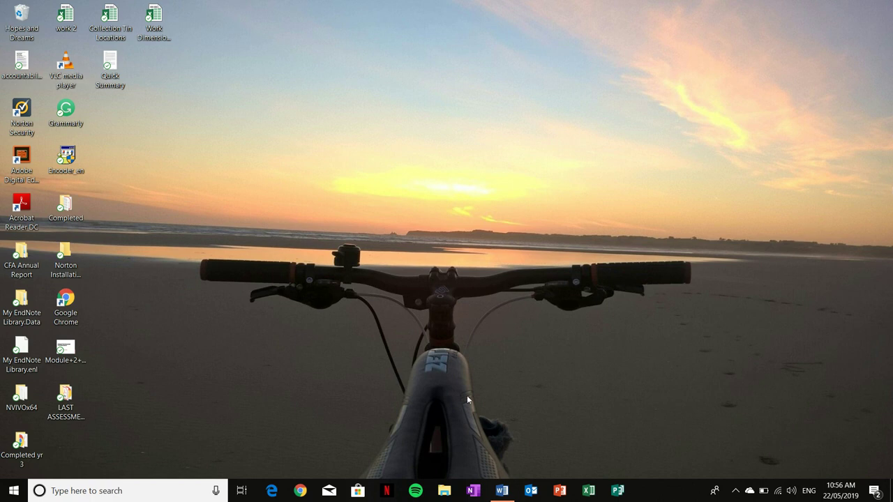
# Open the DeakinSync account activation link from the Word document, review the username and password generation form, and close the page
pyautogui.click(502, 490)
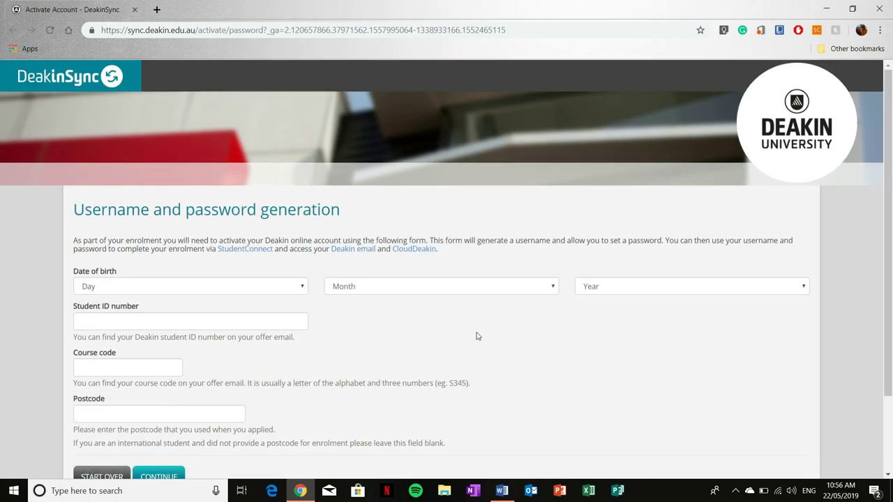
pyautogui.scroll(-1, 476, 337)
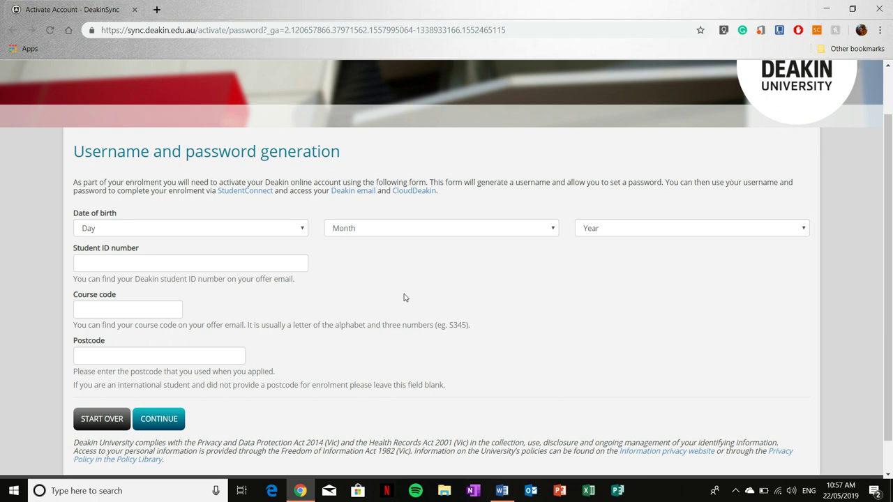
pyautogui.scroll(2, 436, 310)
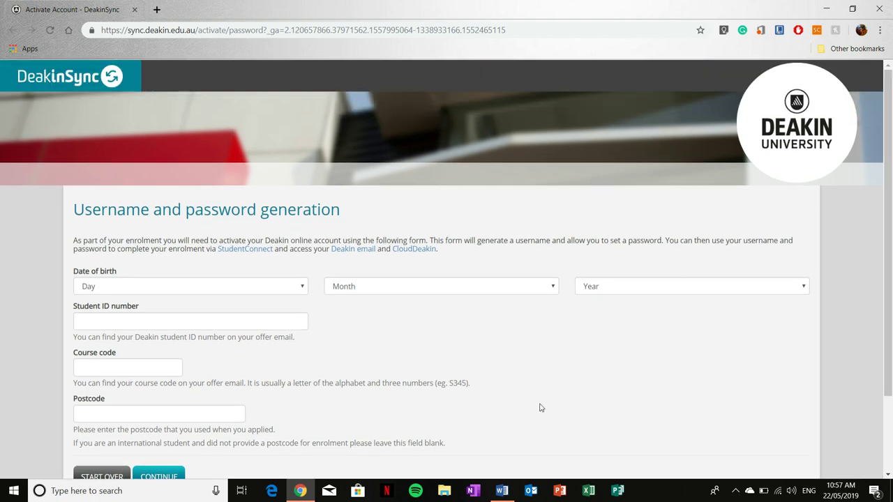
pyautogui.scroll(-2, 541, 376)
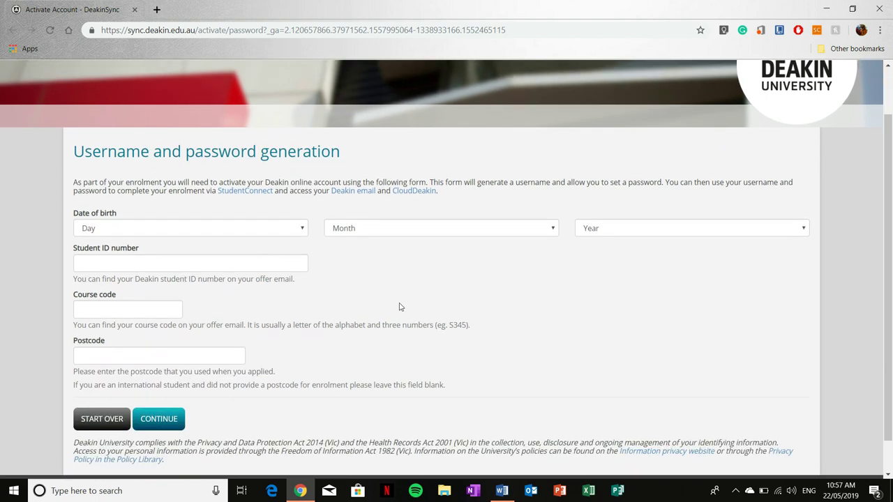
pyautogui.scroll(2, 387, 314)
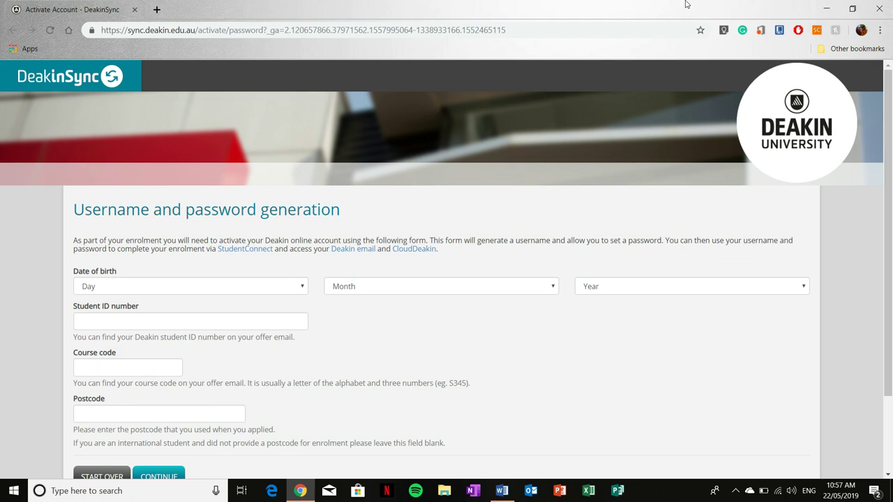
pyautogui.click(878, 9)
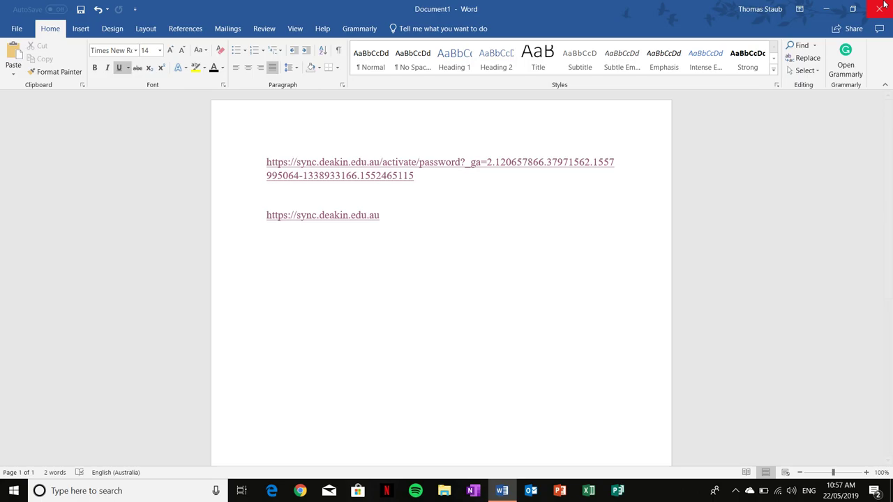
pyautogui.click(826, 8)
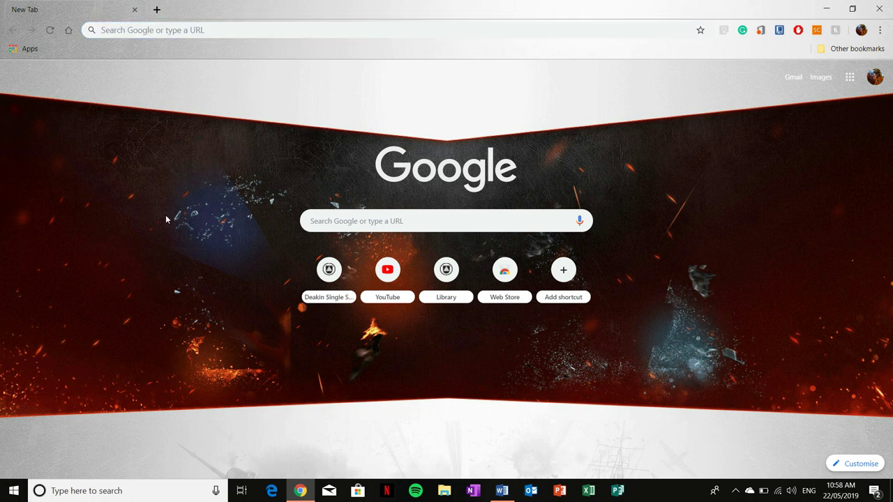
# Go to the Deakin website in Chrome, open the DeakinSync login from the Current students page, and close the browser
pyautogui.click(255, 31)
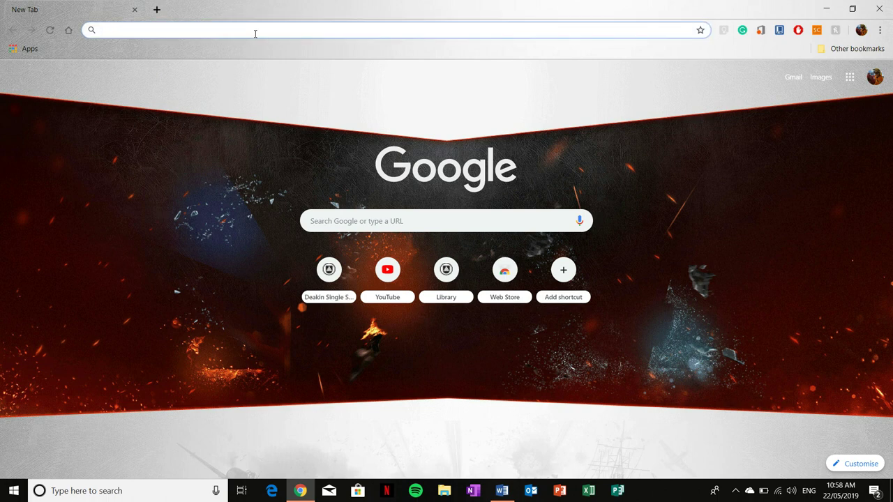
pyautogui.write('deakin')
pyautogui.press('Return')
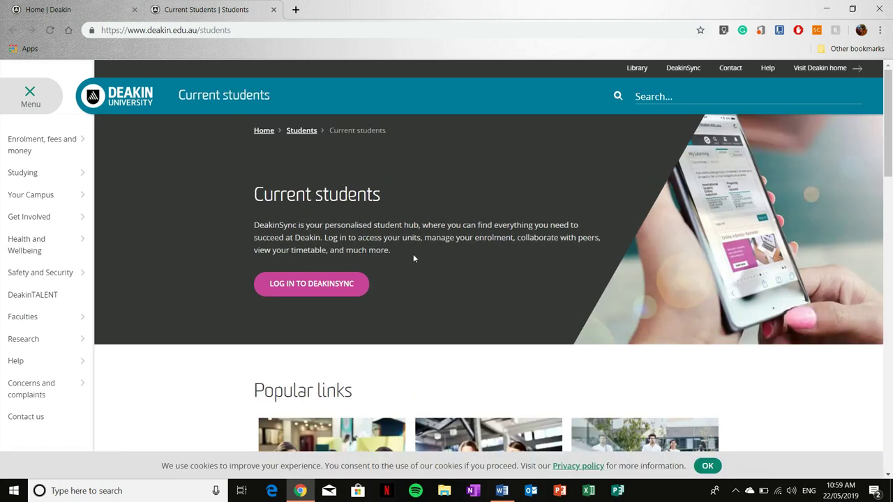
pyautogui.click(307, 289)
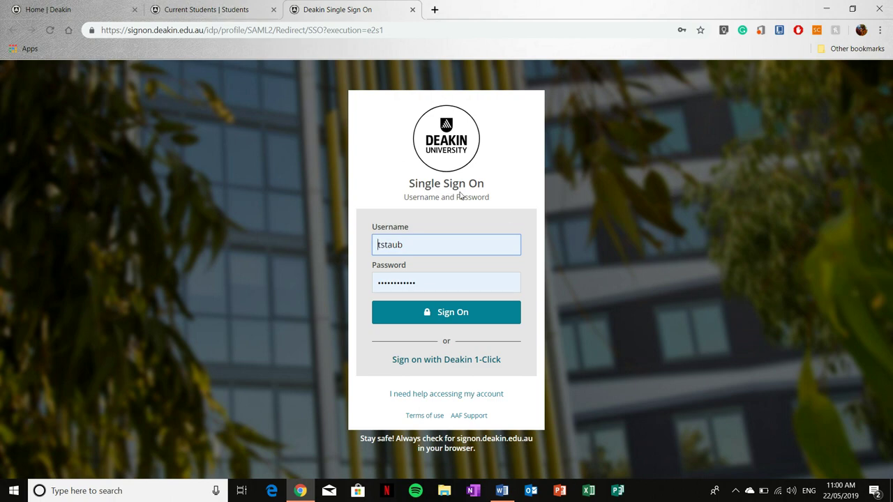
pyautogui.click(880, 8)
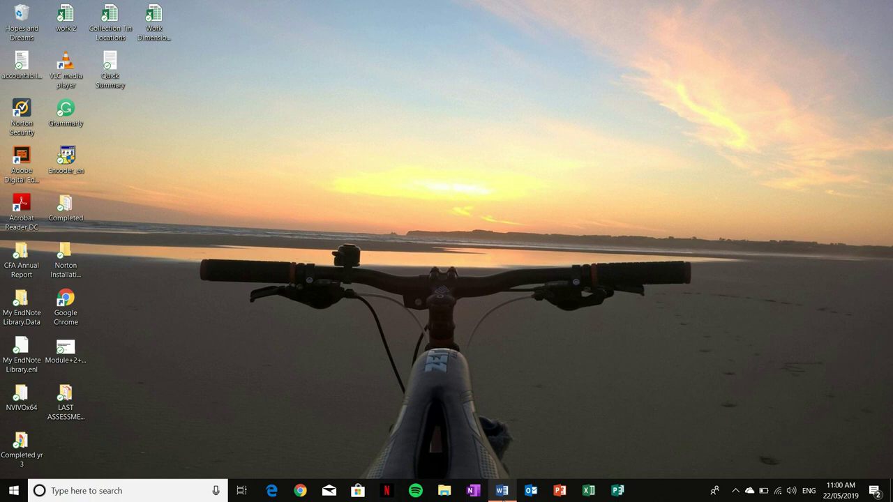
pyautogui.click(501, 490)
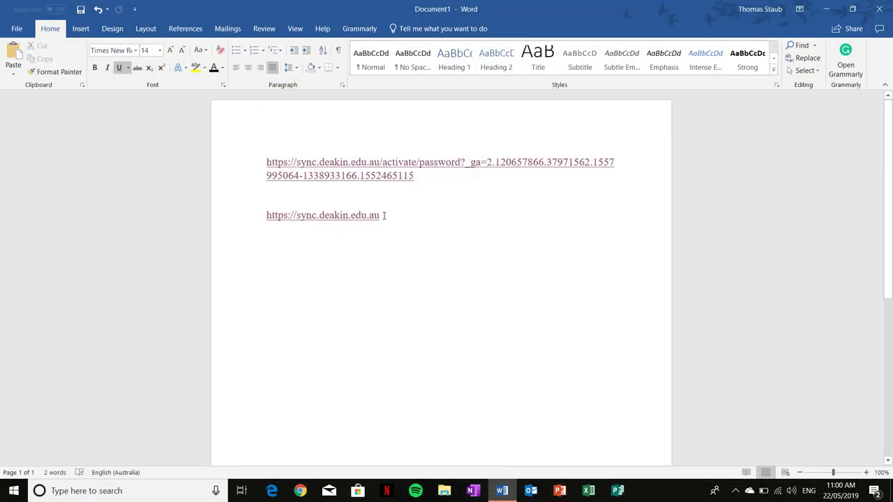
pyautogui.moveTo(384, 215); pyautogui.dragTo(265, 215)
pyautogui.rightClick(327, 215)
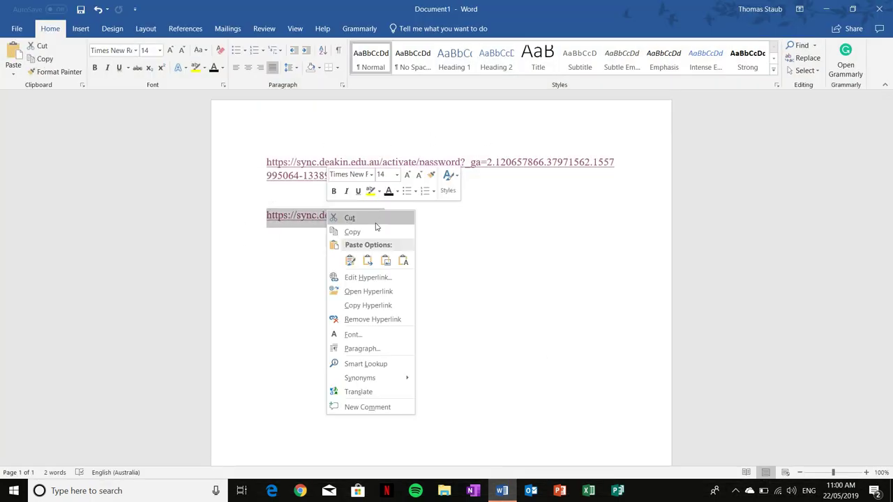
pyautogui.click(370, 231)
pyautogui.click(408, 222)
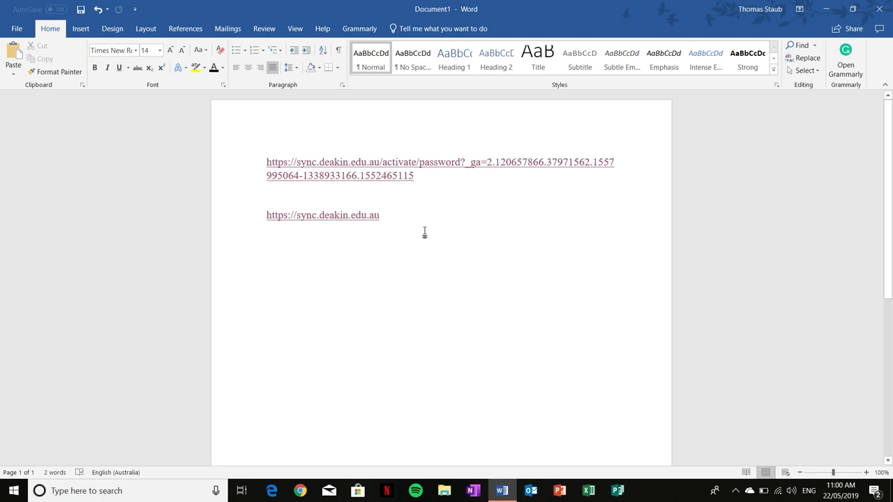
pyautogui.click(371, 214)
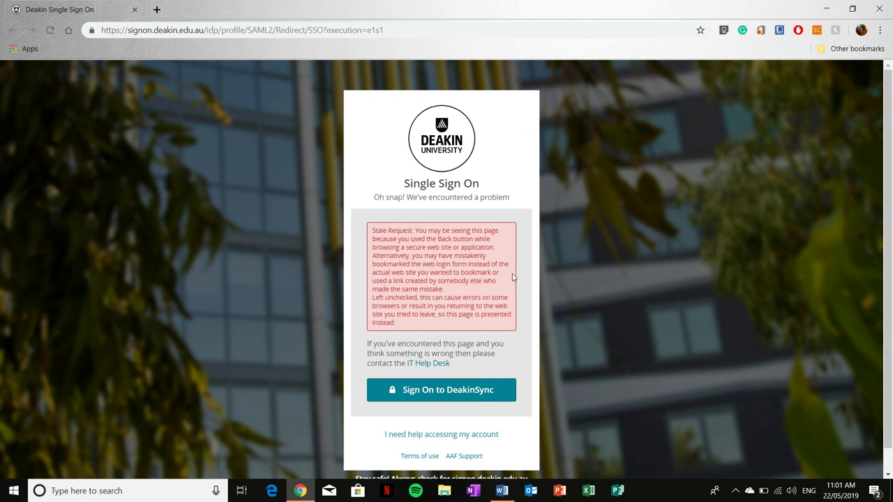
pyautogui.click(825, 9)
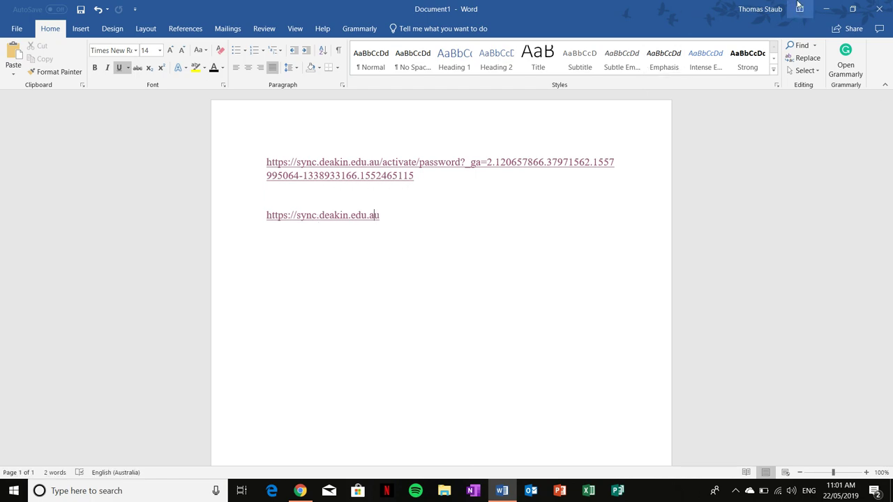
pyautogui.click(830, 8)
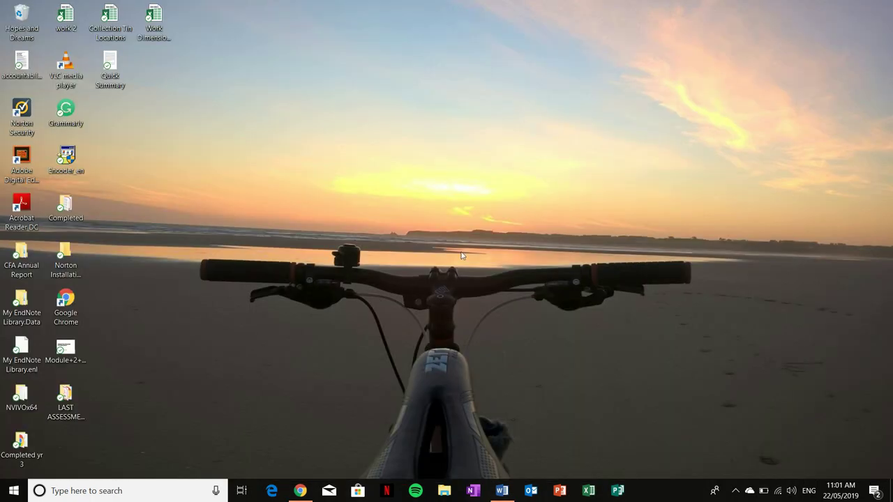
pyautogui.click(299, 491)
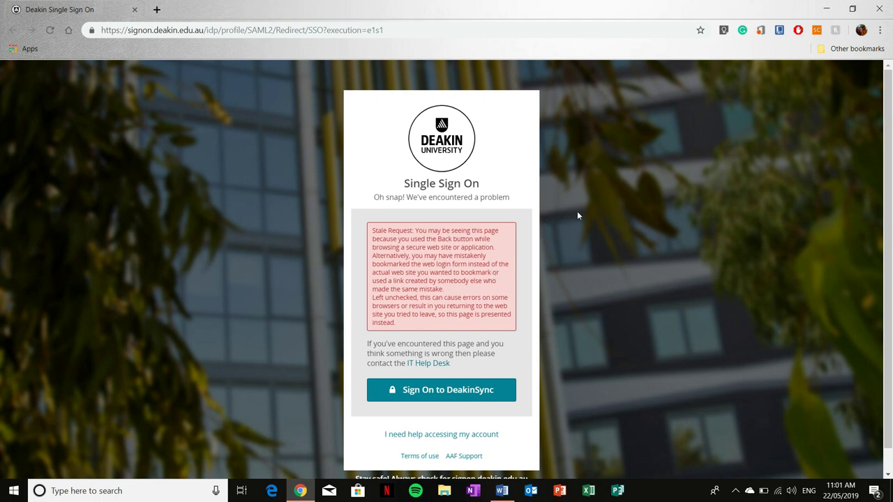
pyautogui.press('super+d')
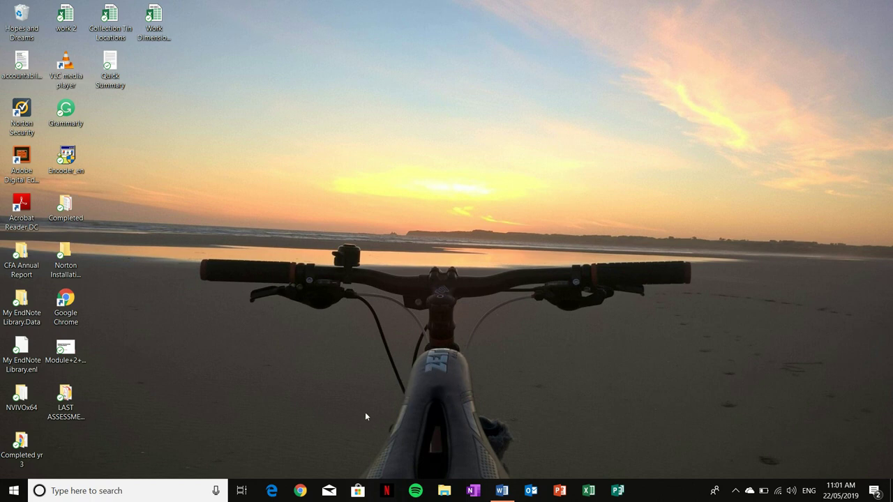
# Open Chrome's settings and set the start-up behaviour to open a specific page or set of pages
pyautogui.click(300, 490)
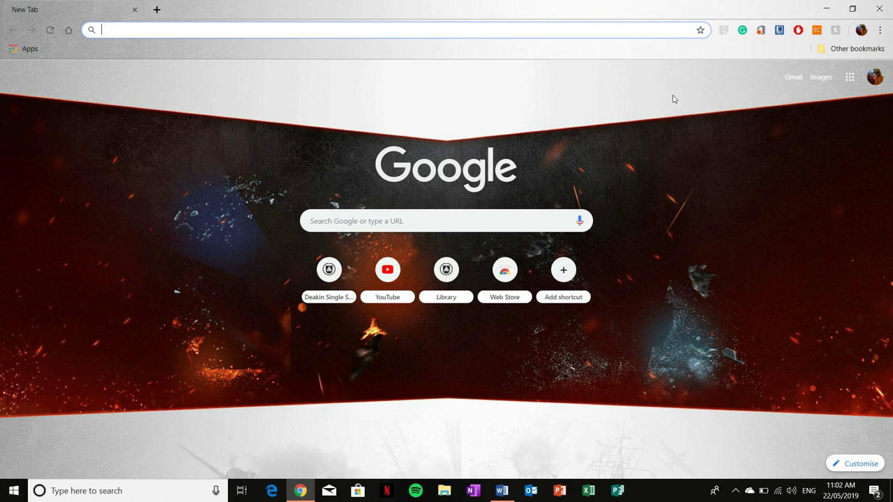
pyautogui.click(880, 31)
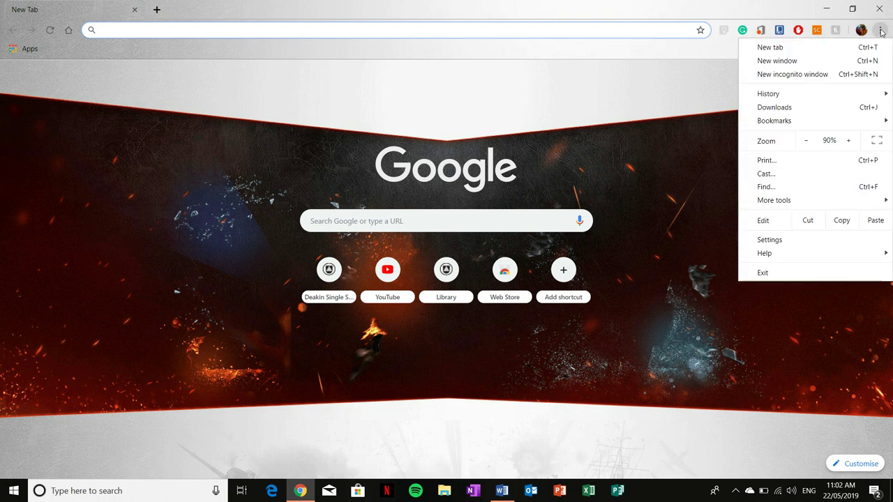
pyautogui.click(829, 240)
pyautogui.scroll(-5, 728, 301)
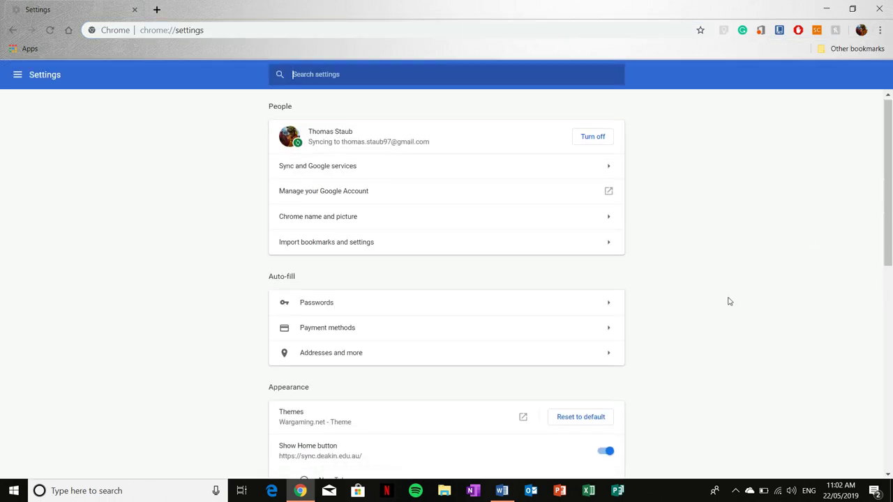
pyautogui.scroll(1, 709, 302)
pyautogui.scroll(-3, 709, 303)
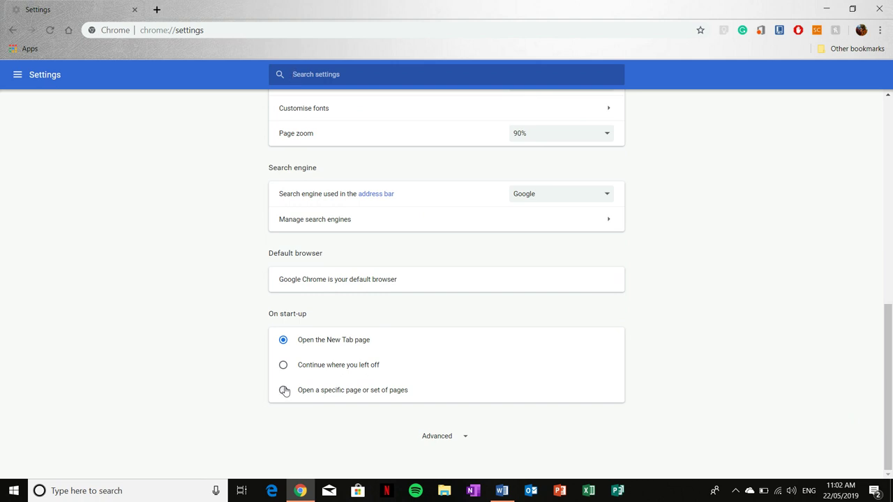
pyautogui.click(284, 390)
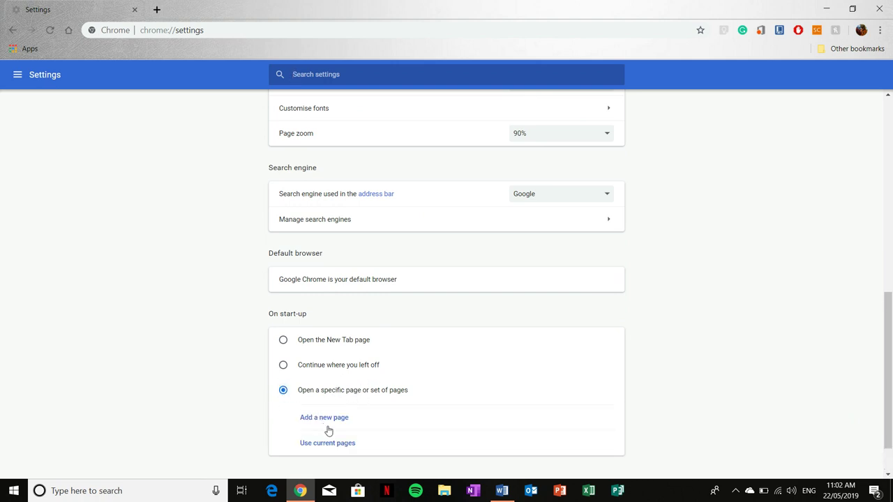
pyautogui.click(340, 418)
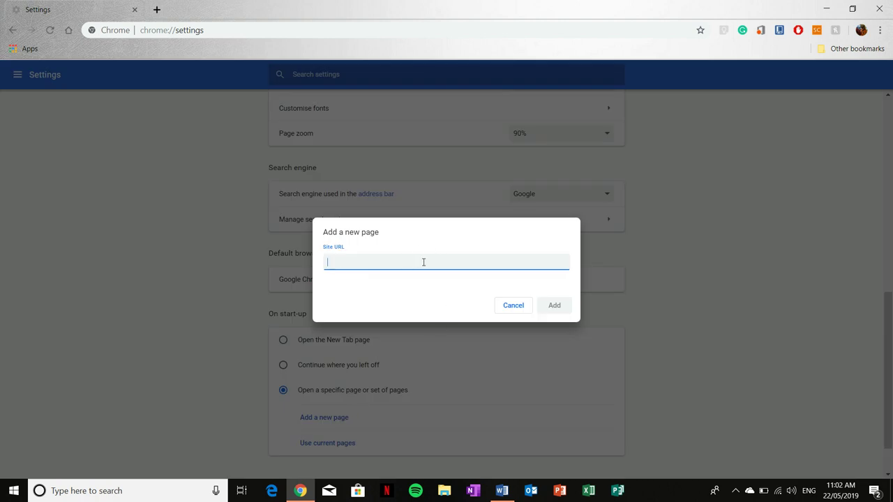
pyautogui.hotkey('ctrl', 'v')
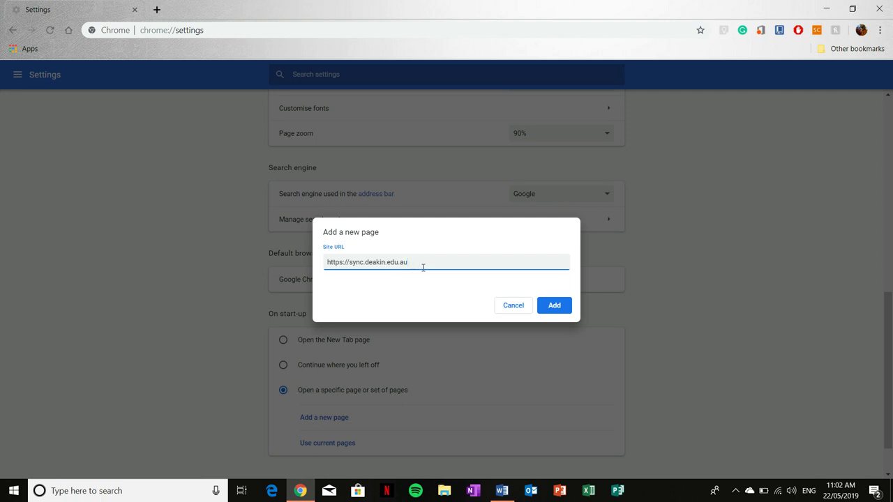
pyautogui.click(556, 305)
pyautogui.scroll(-2, 779, 281)
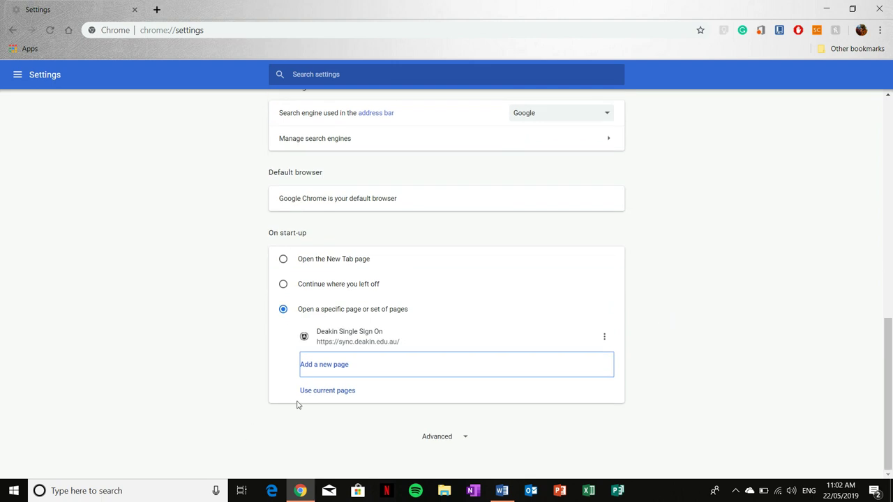
pyautogui.scroll(2, 416, 369)
pyautogui.scroll(-2, 251, 339)
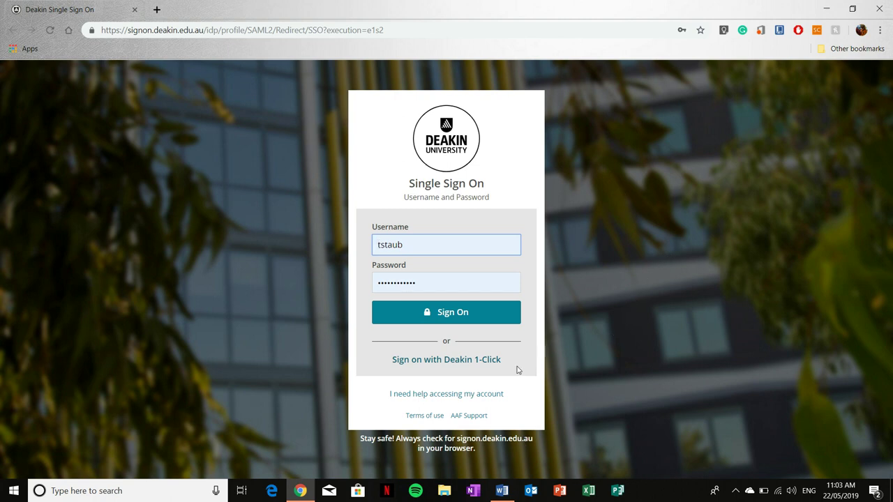
# Switch the Deakin Single Sign On page to the Deakin 1-Click sign-on option
pyautogui.click(455, 362)
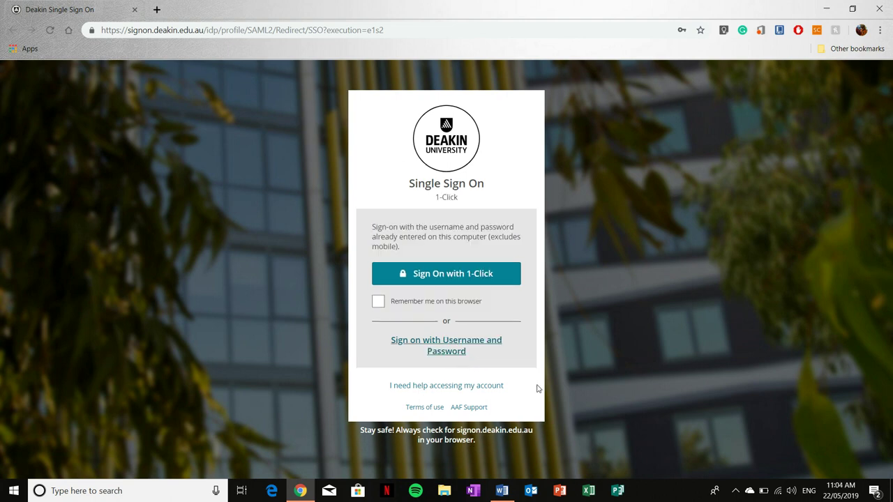